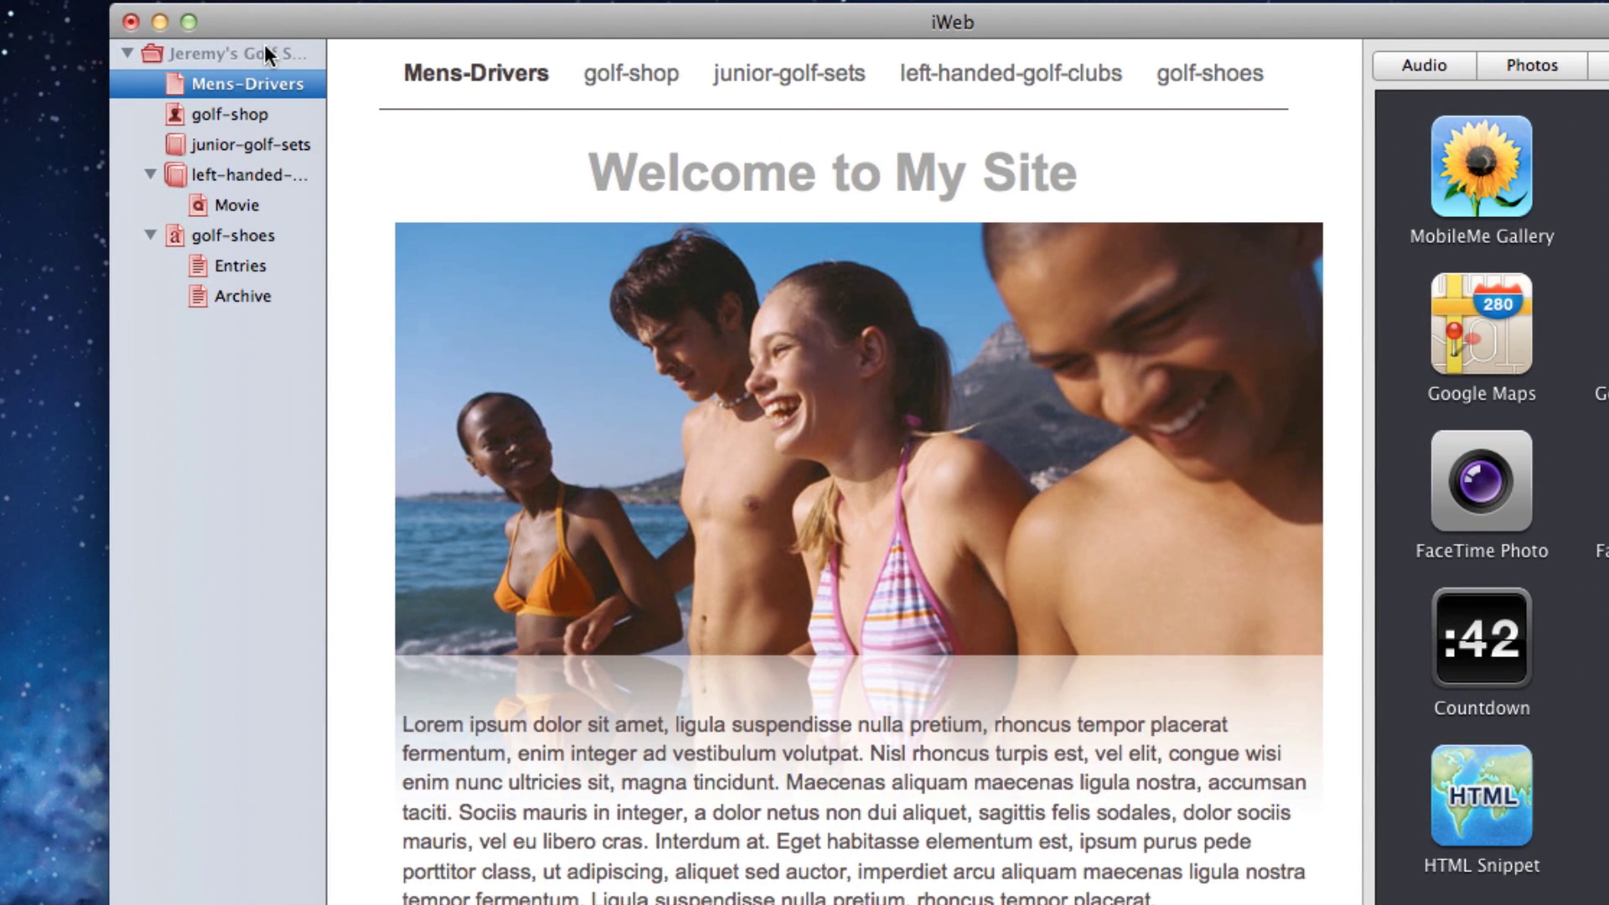
# Set iWeb's site publishing destination to Local Folder at /Users/VideoTutorials/Sites
pyautogui.click(265, 51)
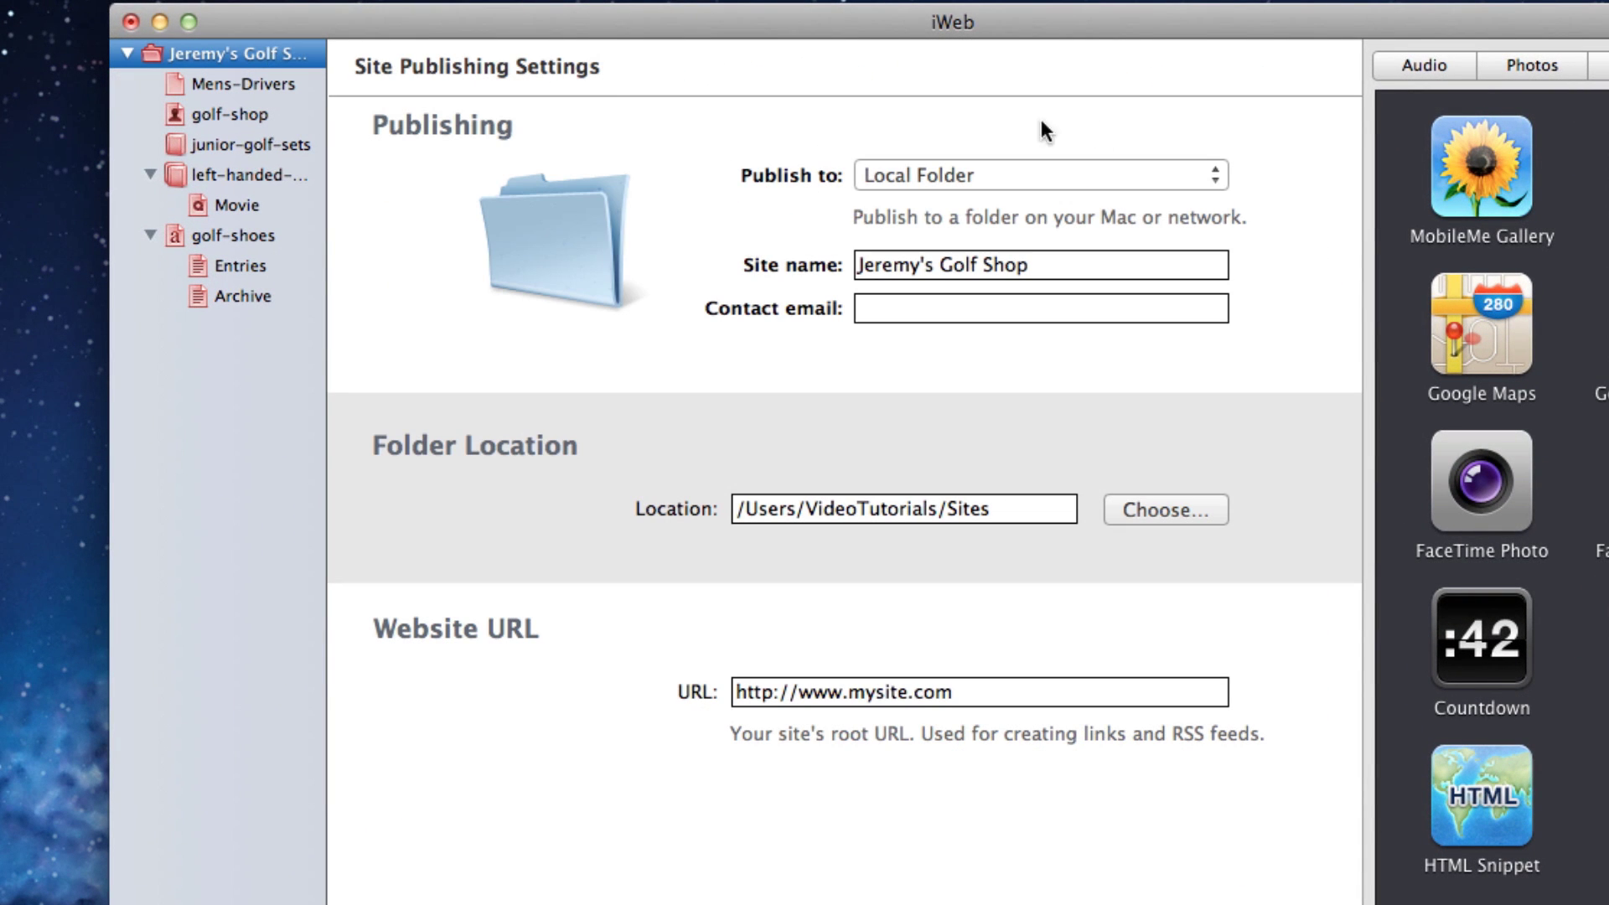
pyautogui.click(1215, 177)
pyautogui.click(1214, 178)
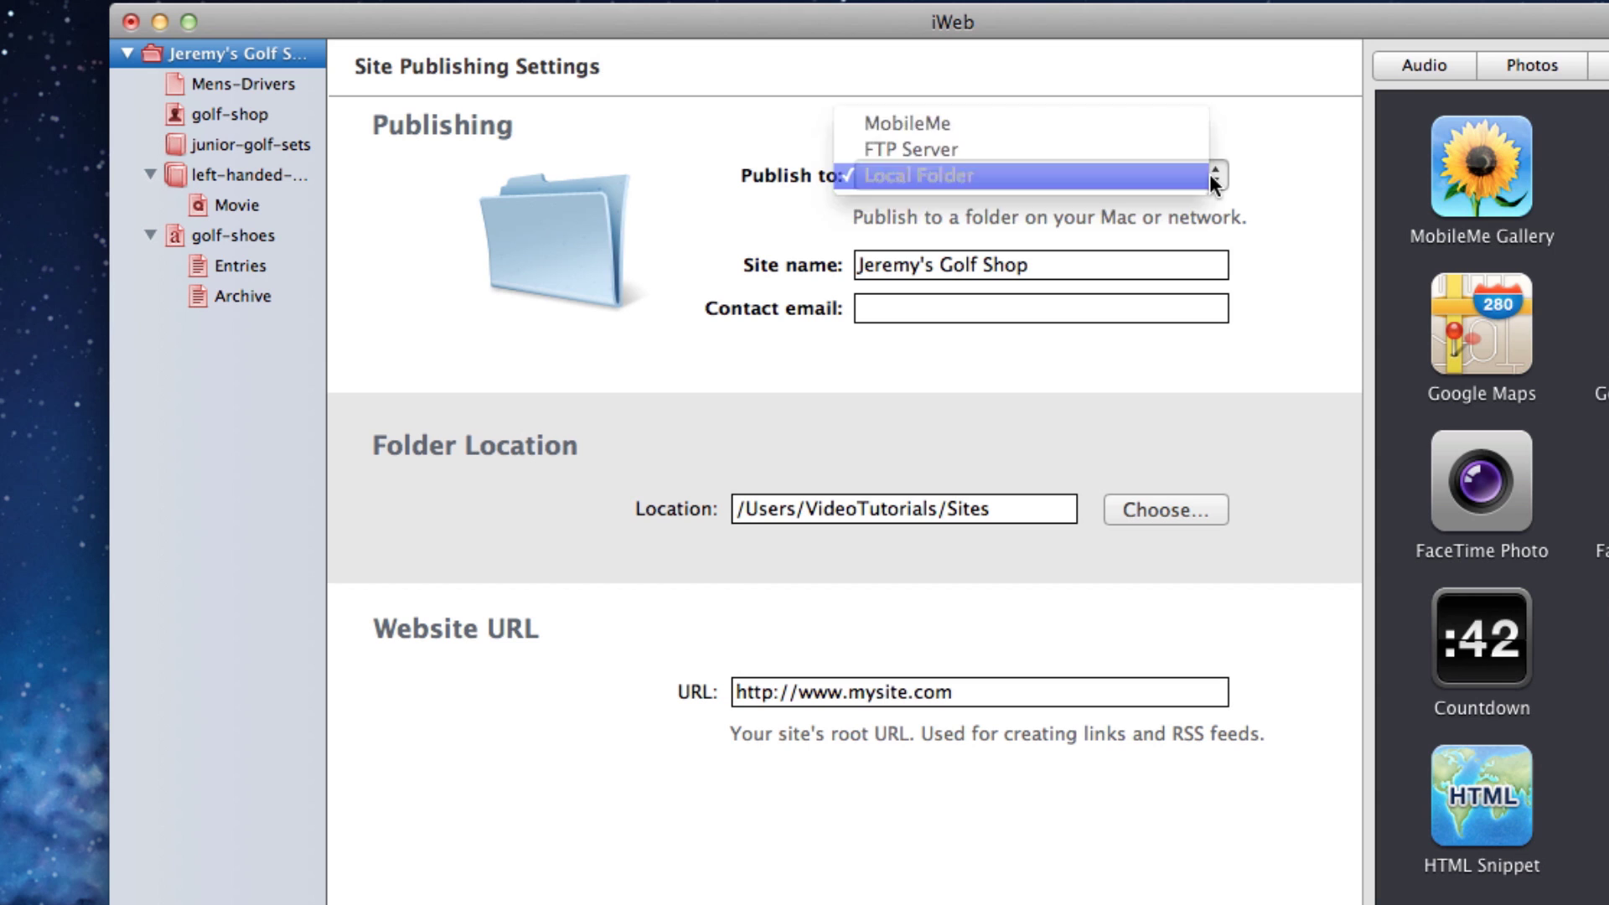
pyautogui.click(1192, 512)
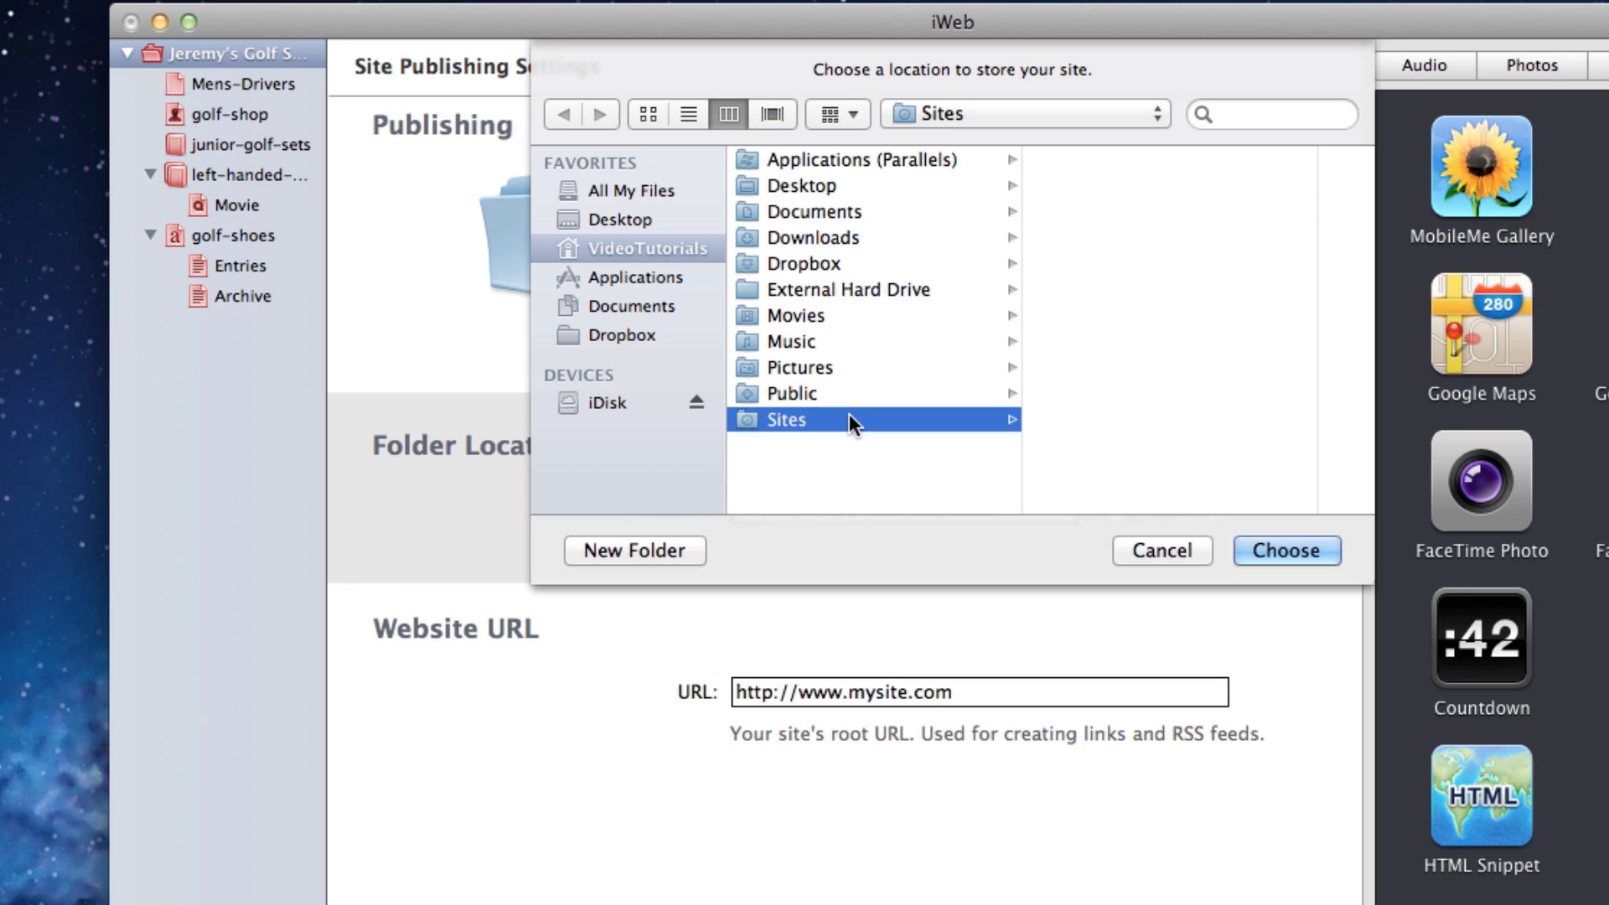
pyautogui.click(1267, 549)
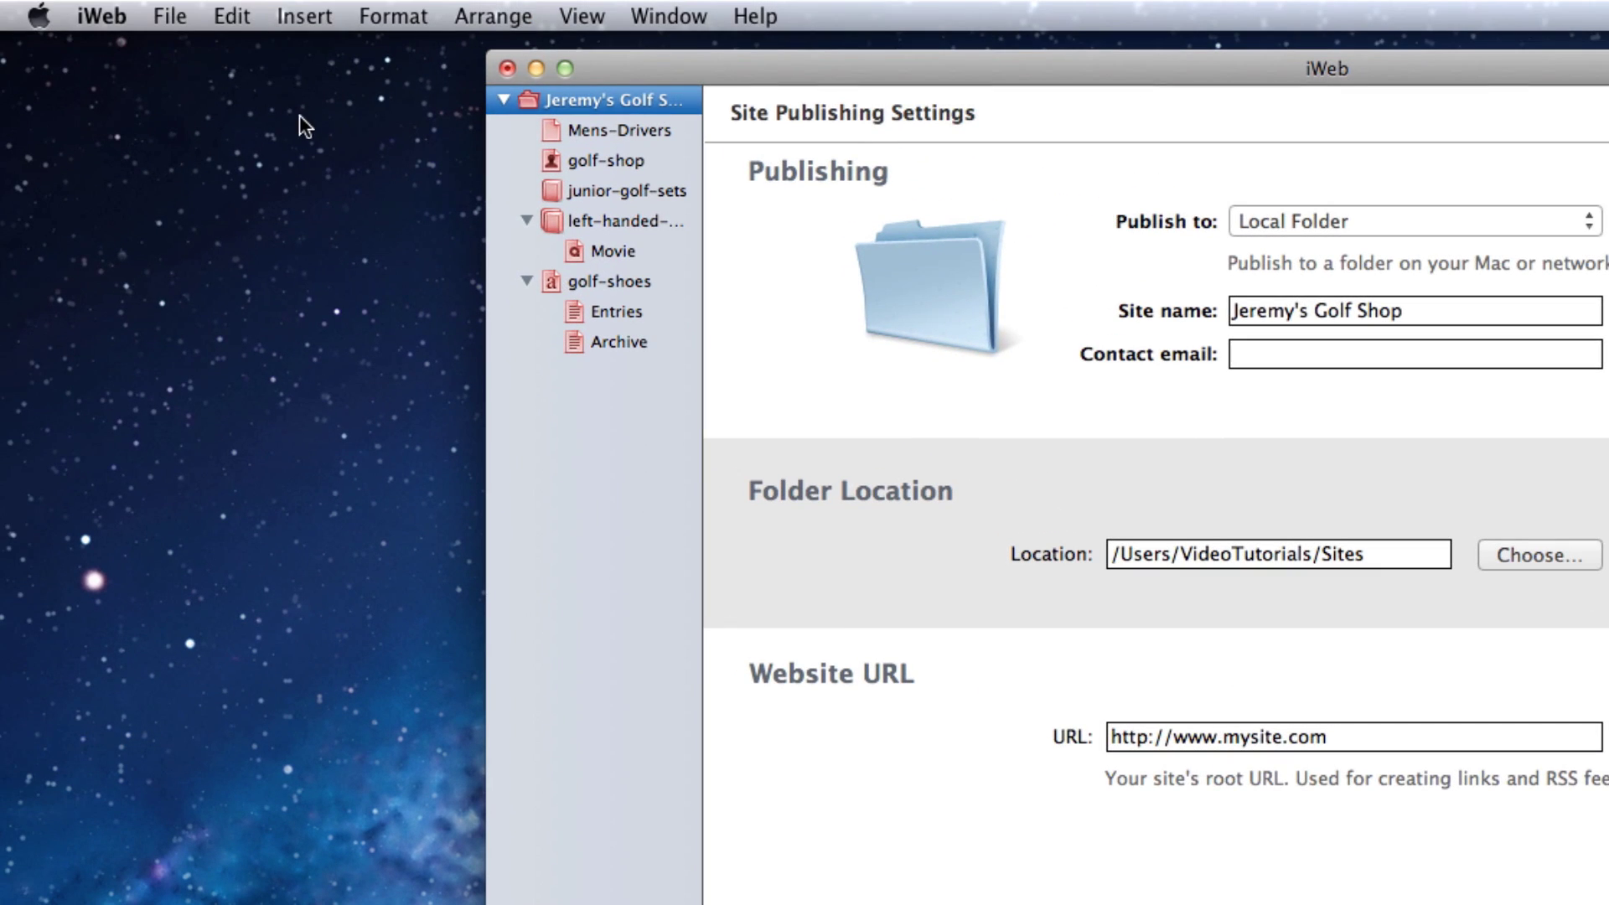
# Publish the whole Jeremy's Golf Shop site with File > Publish Entire Site
pyautogui.click(174, 19)
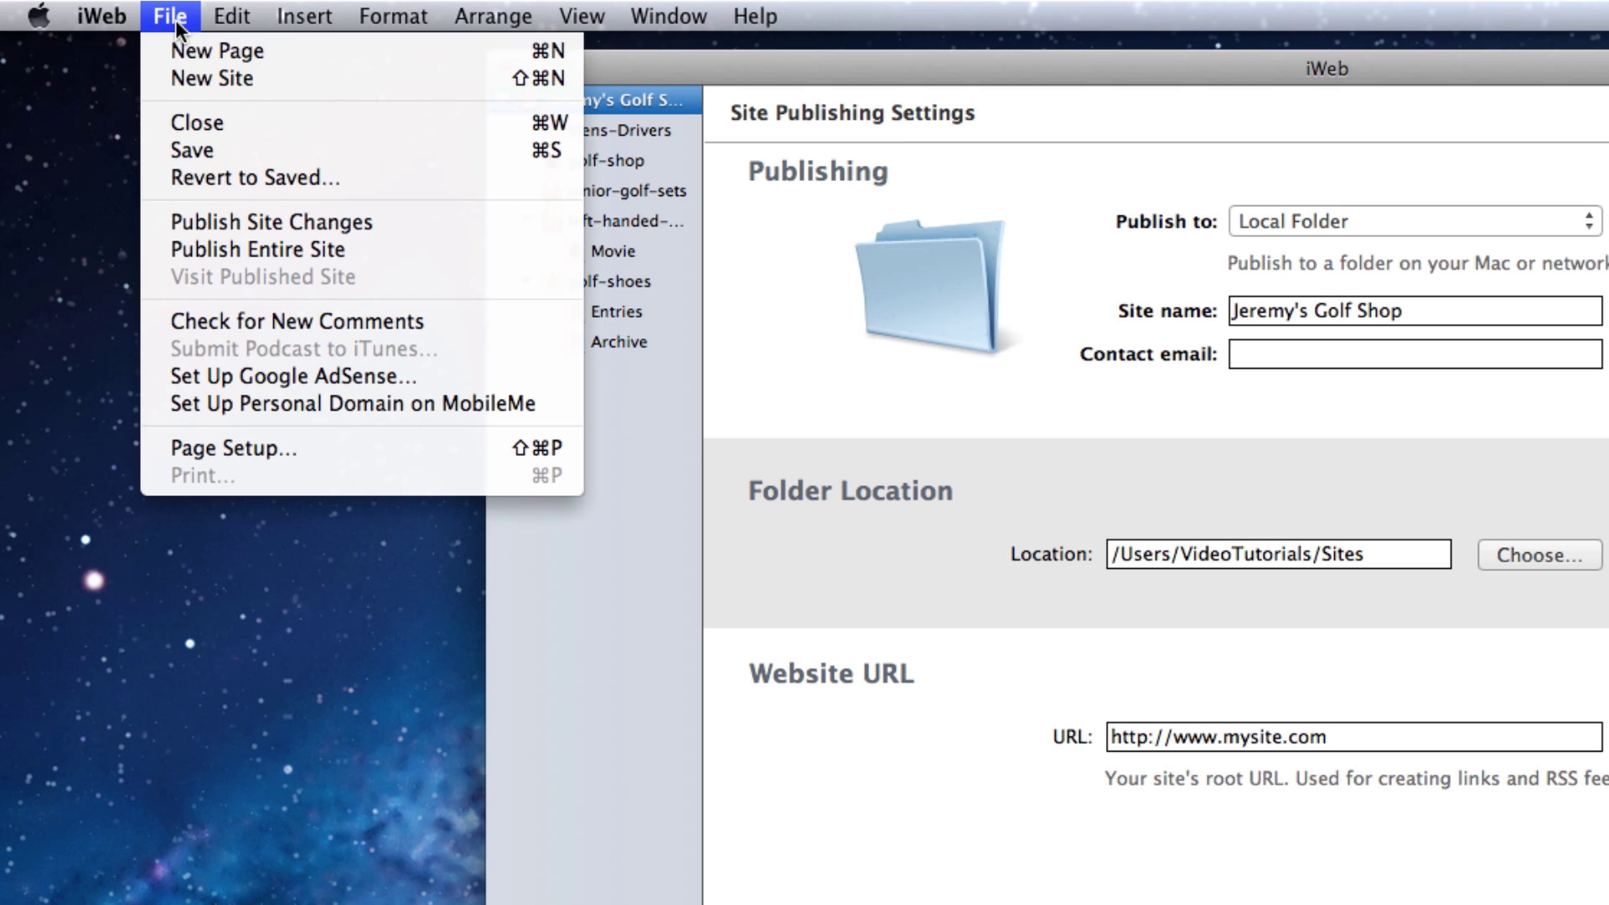
pyautogui.click(192, 240)
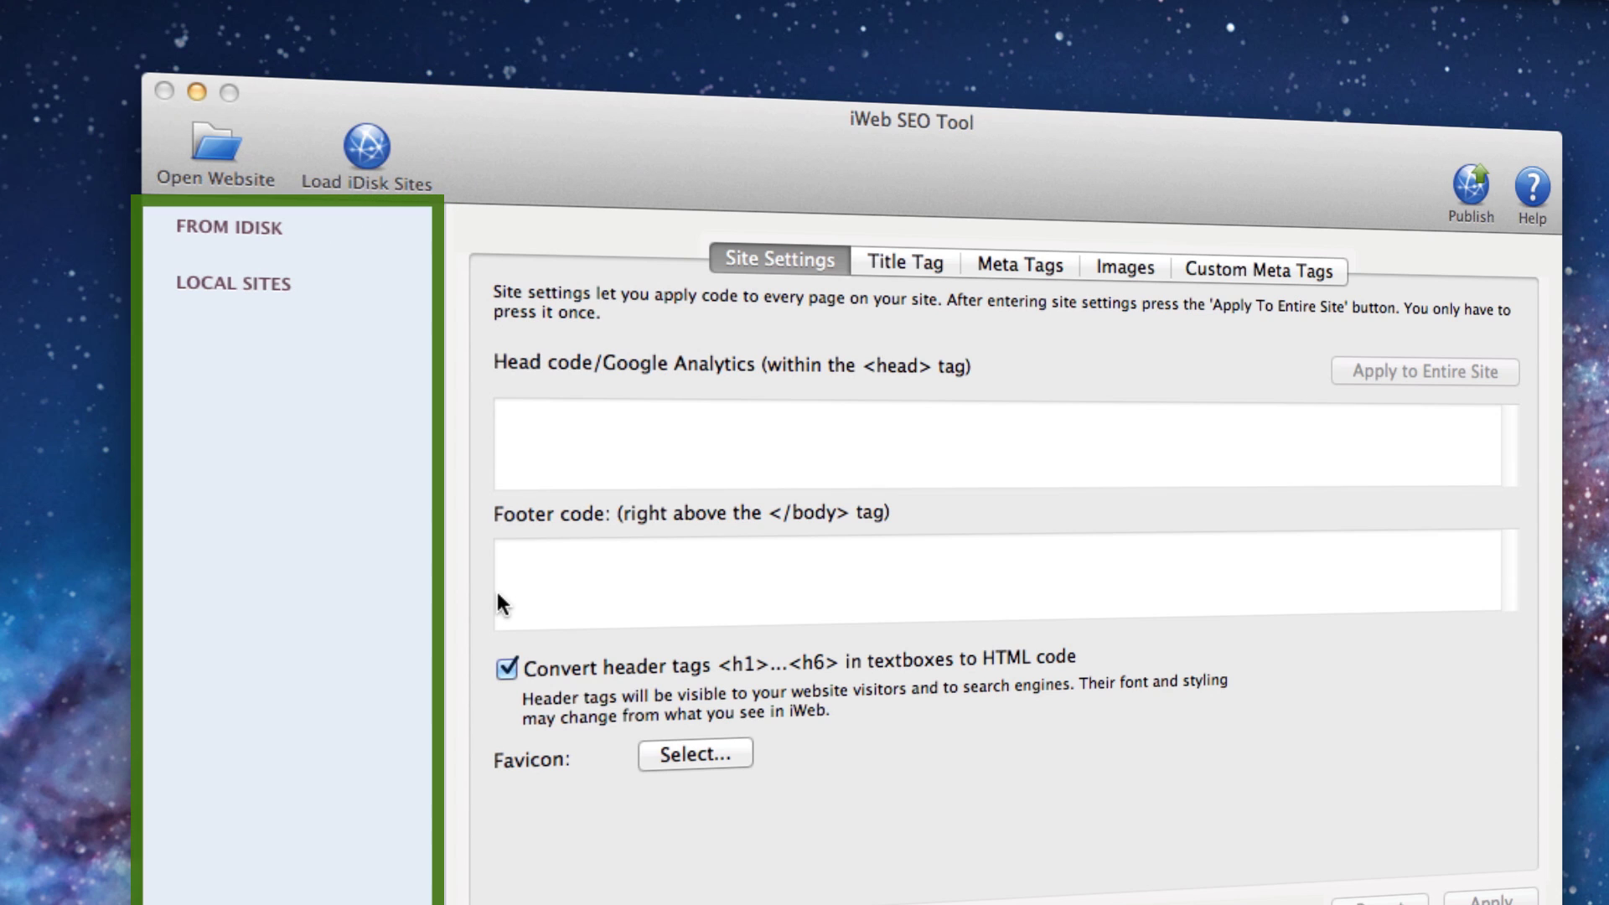
# Load the Jeremys_Golf_Shop folder from Sites into iWeb SEO Tool with Open Website
pyautogui.click(211, 156)
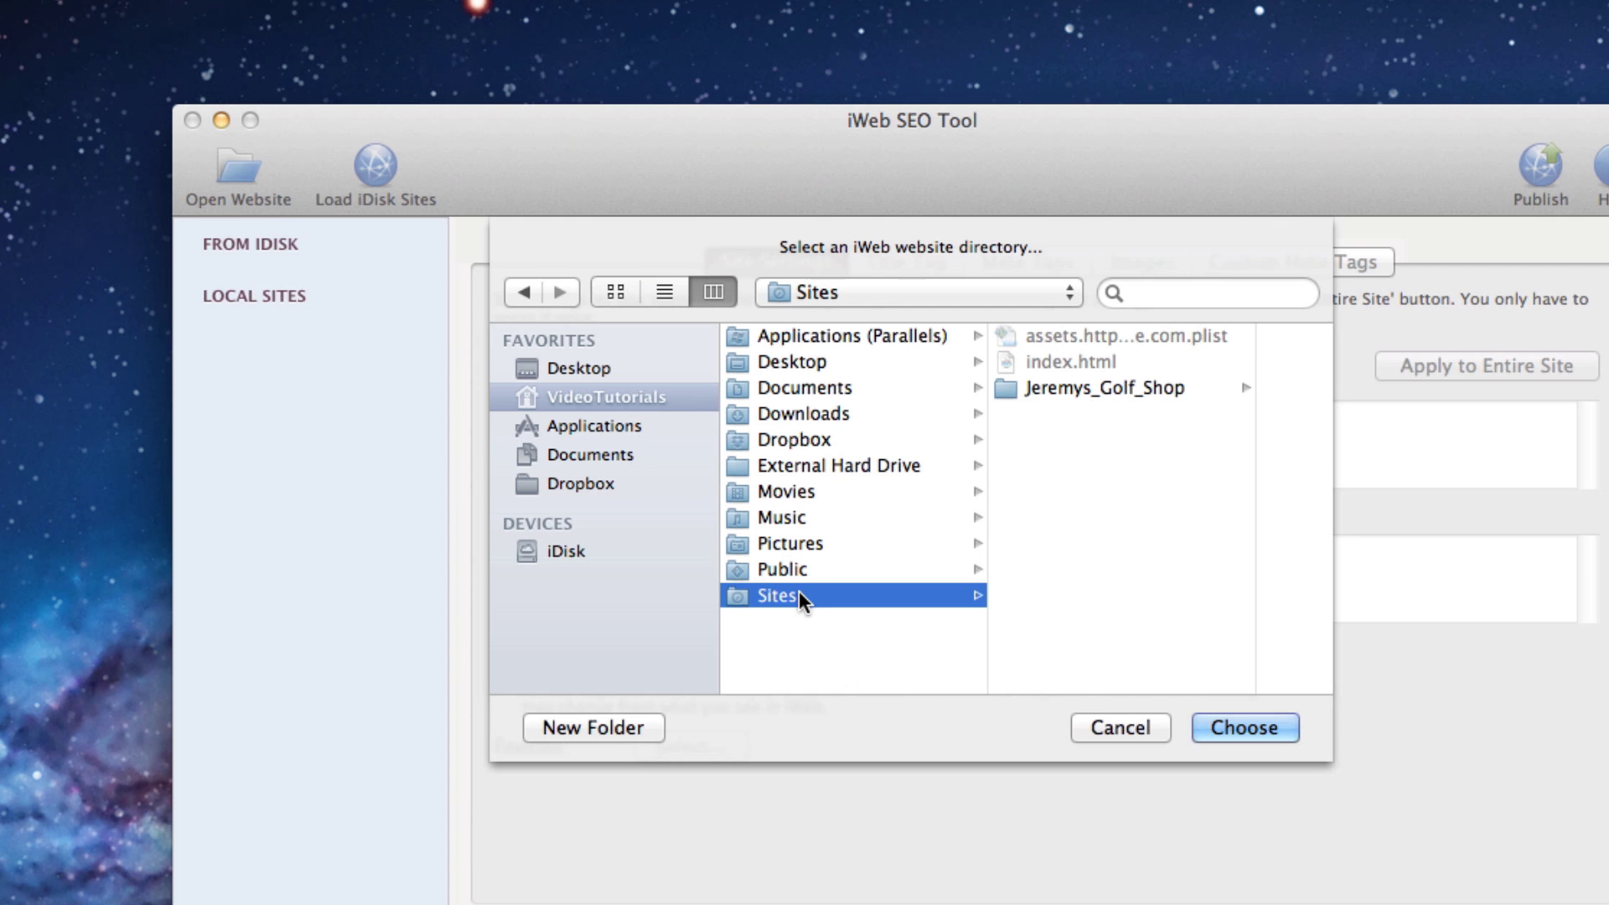
pyautogui.click(1246, 729)
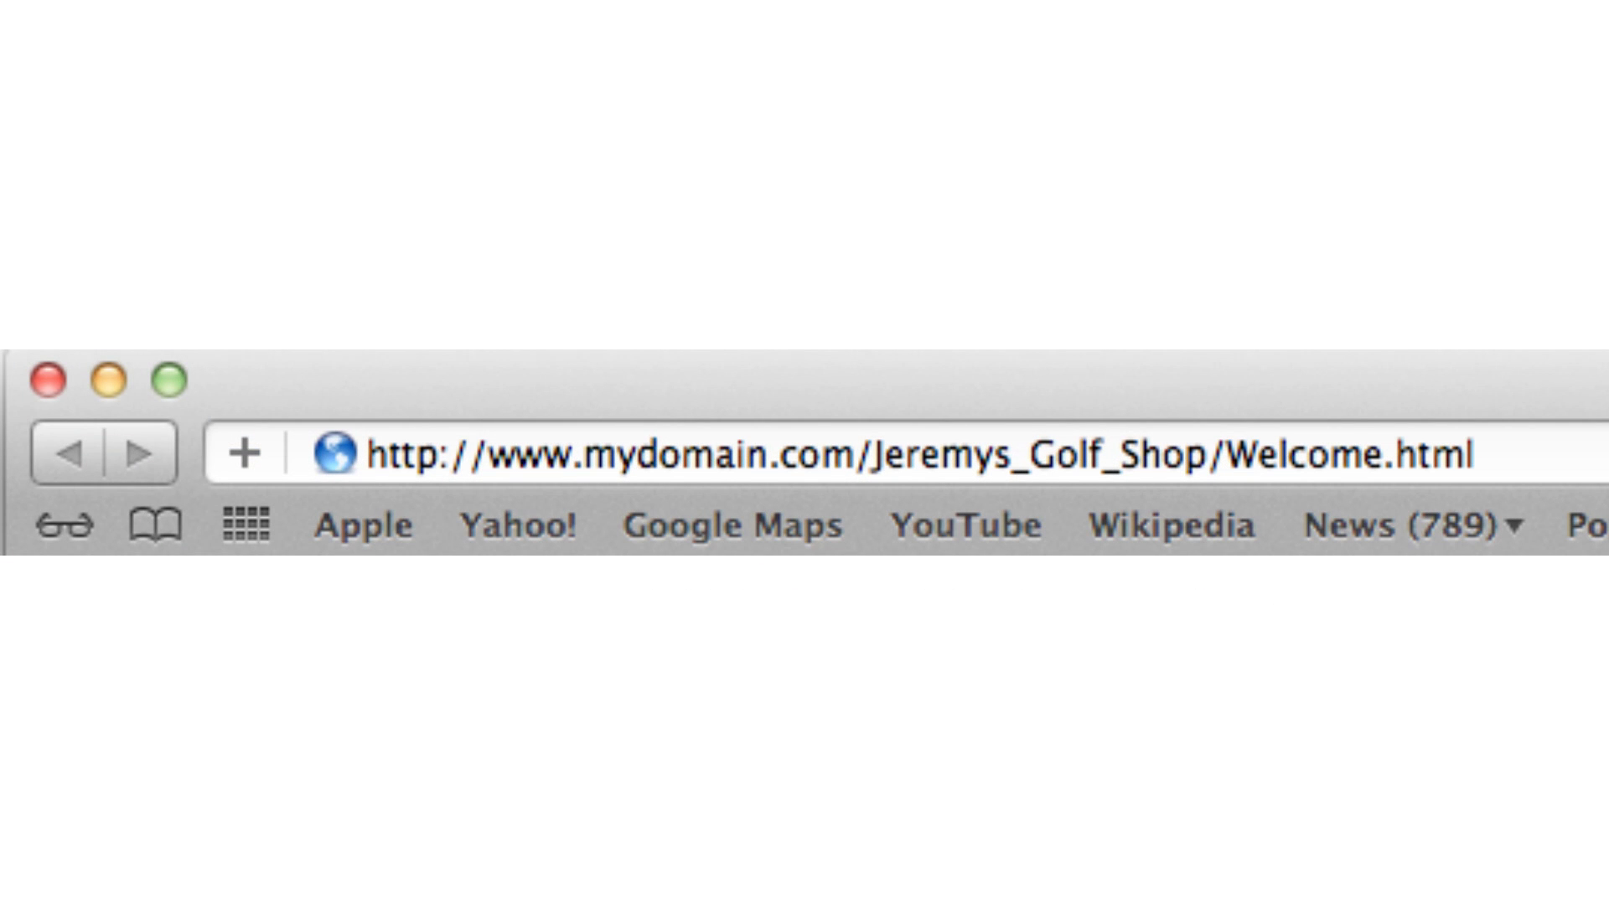
pyautogui.click(236, 184)
pyautogui.click(1097, 391)
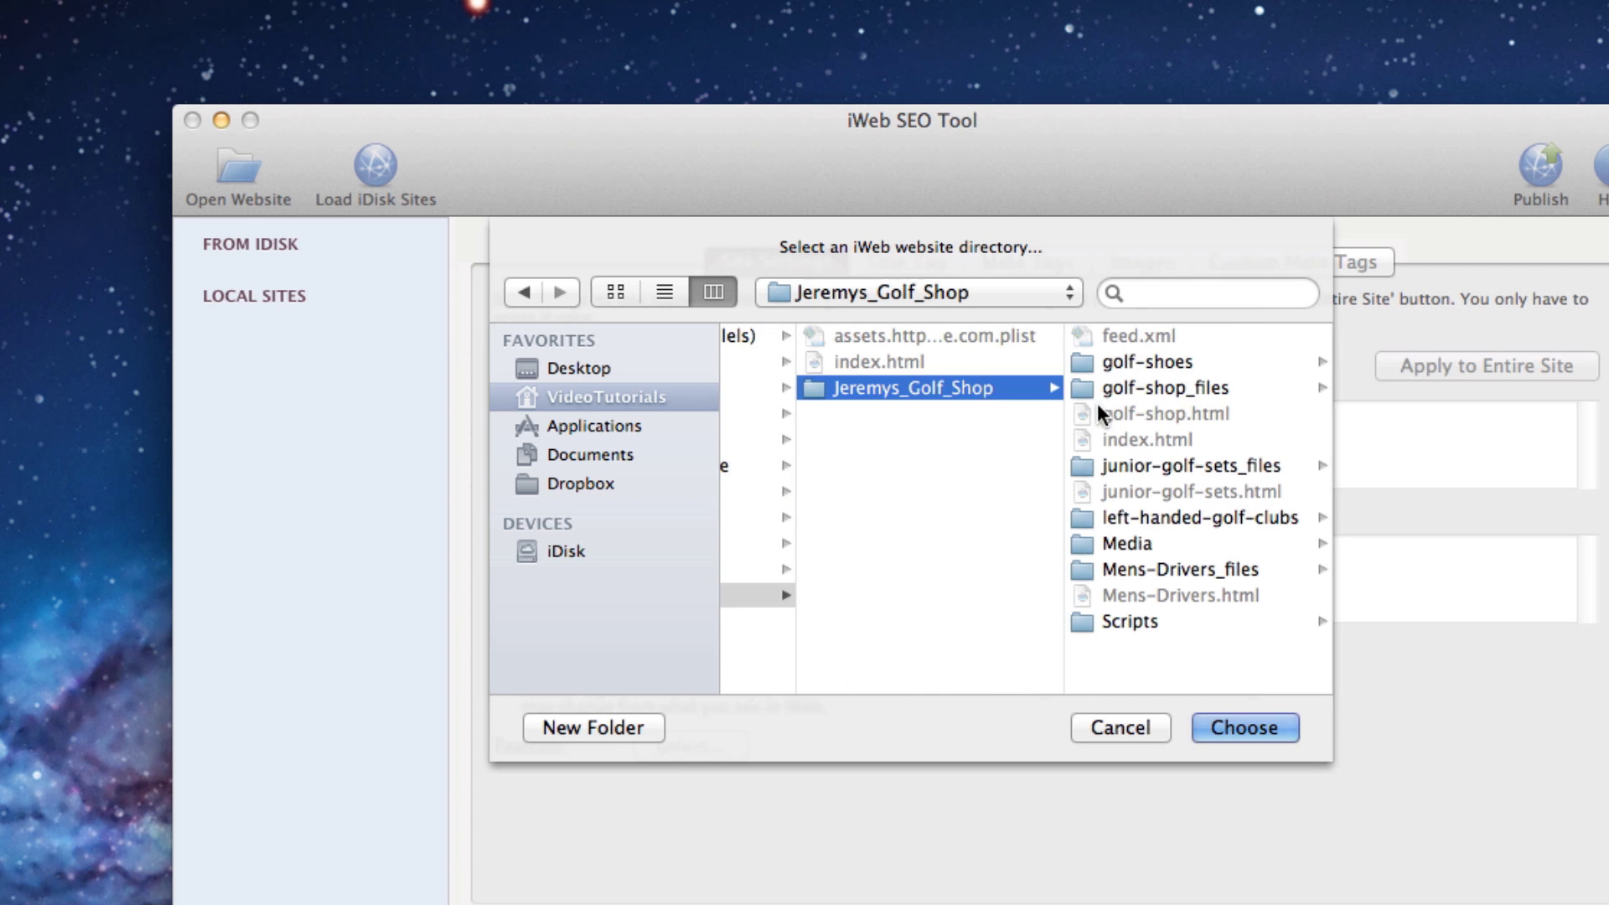
pyautogui.click(1264, 725)
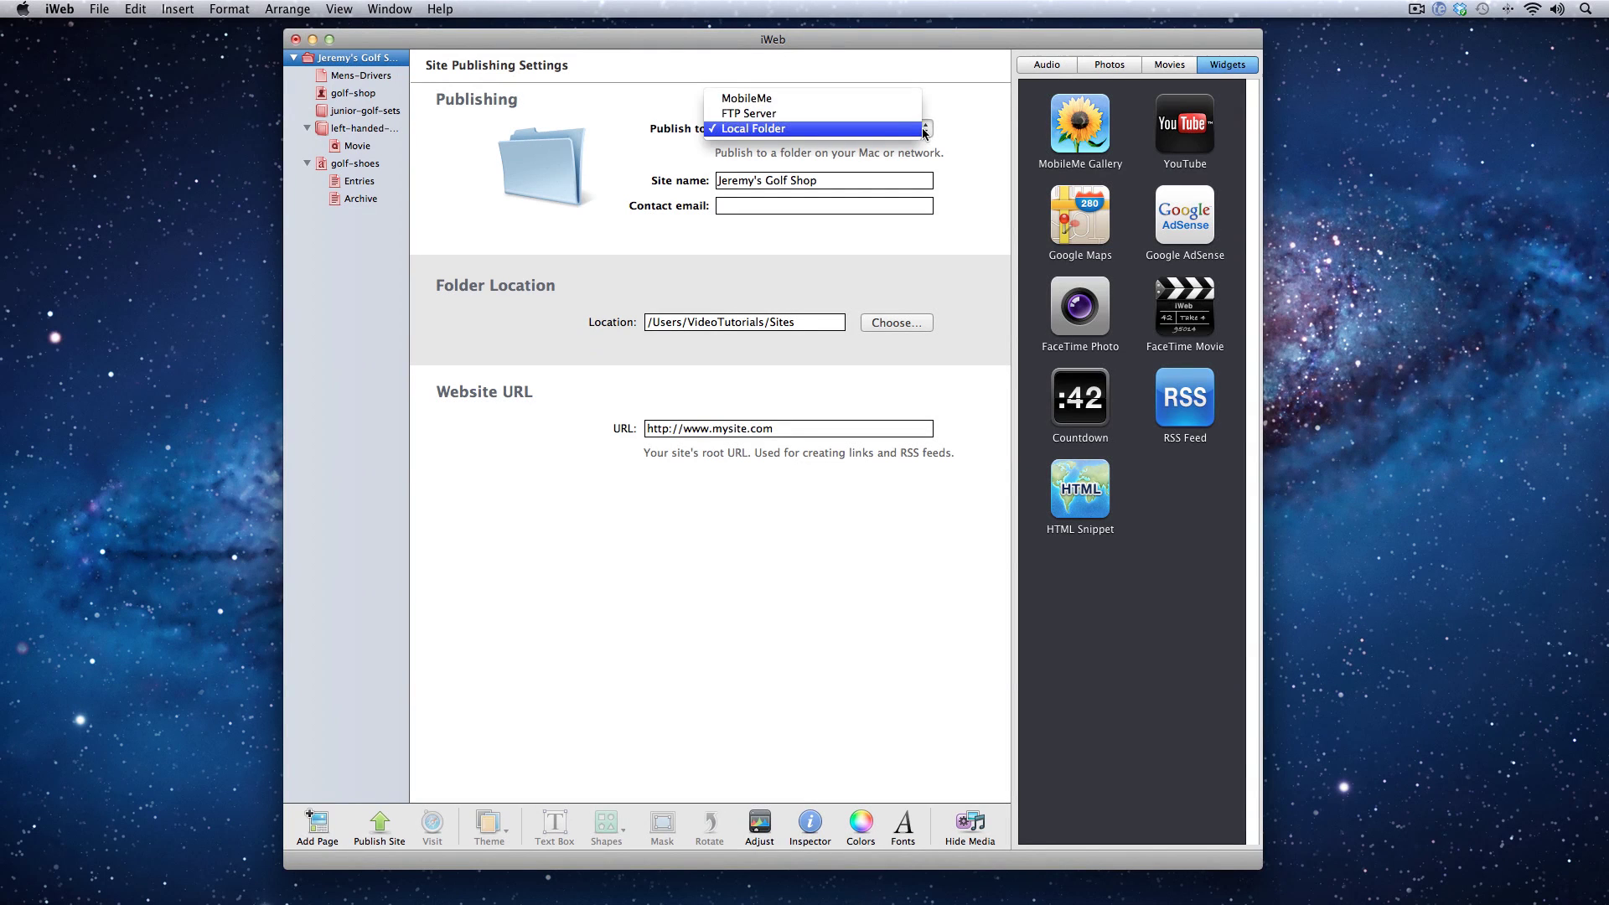
# Keep Local Folder and re-select /Users/VideoTutorials/Sites as iWeb's publishing location
pyautogui.click(925, 134)
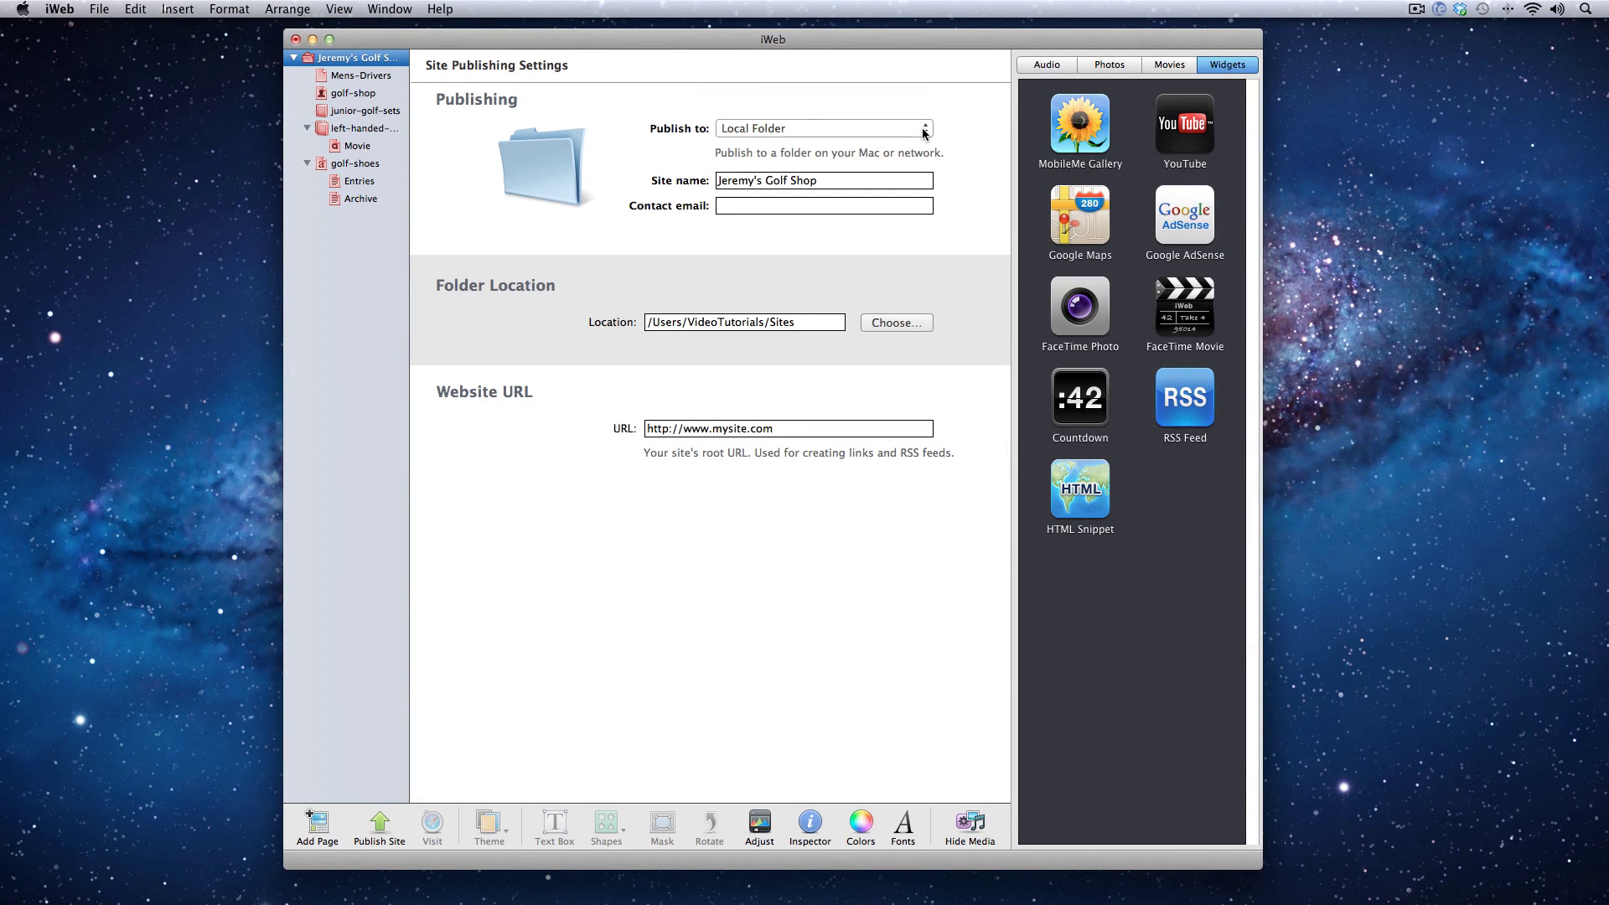
pyautogui.click(911, 324)
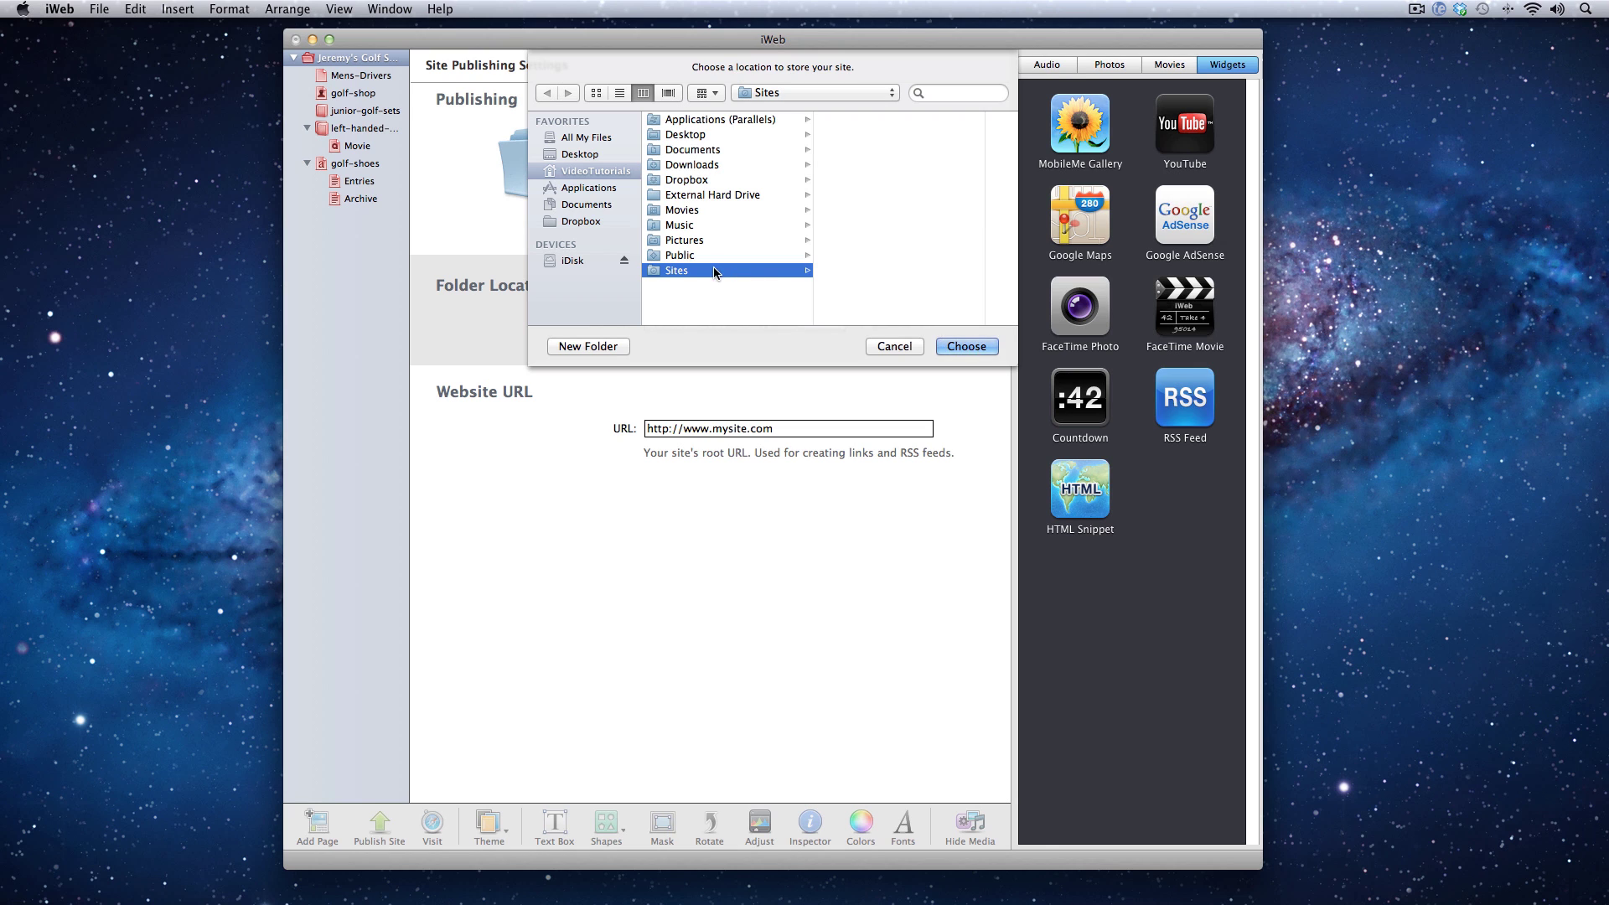
pyautogui.click(964, 346)
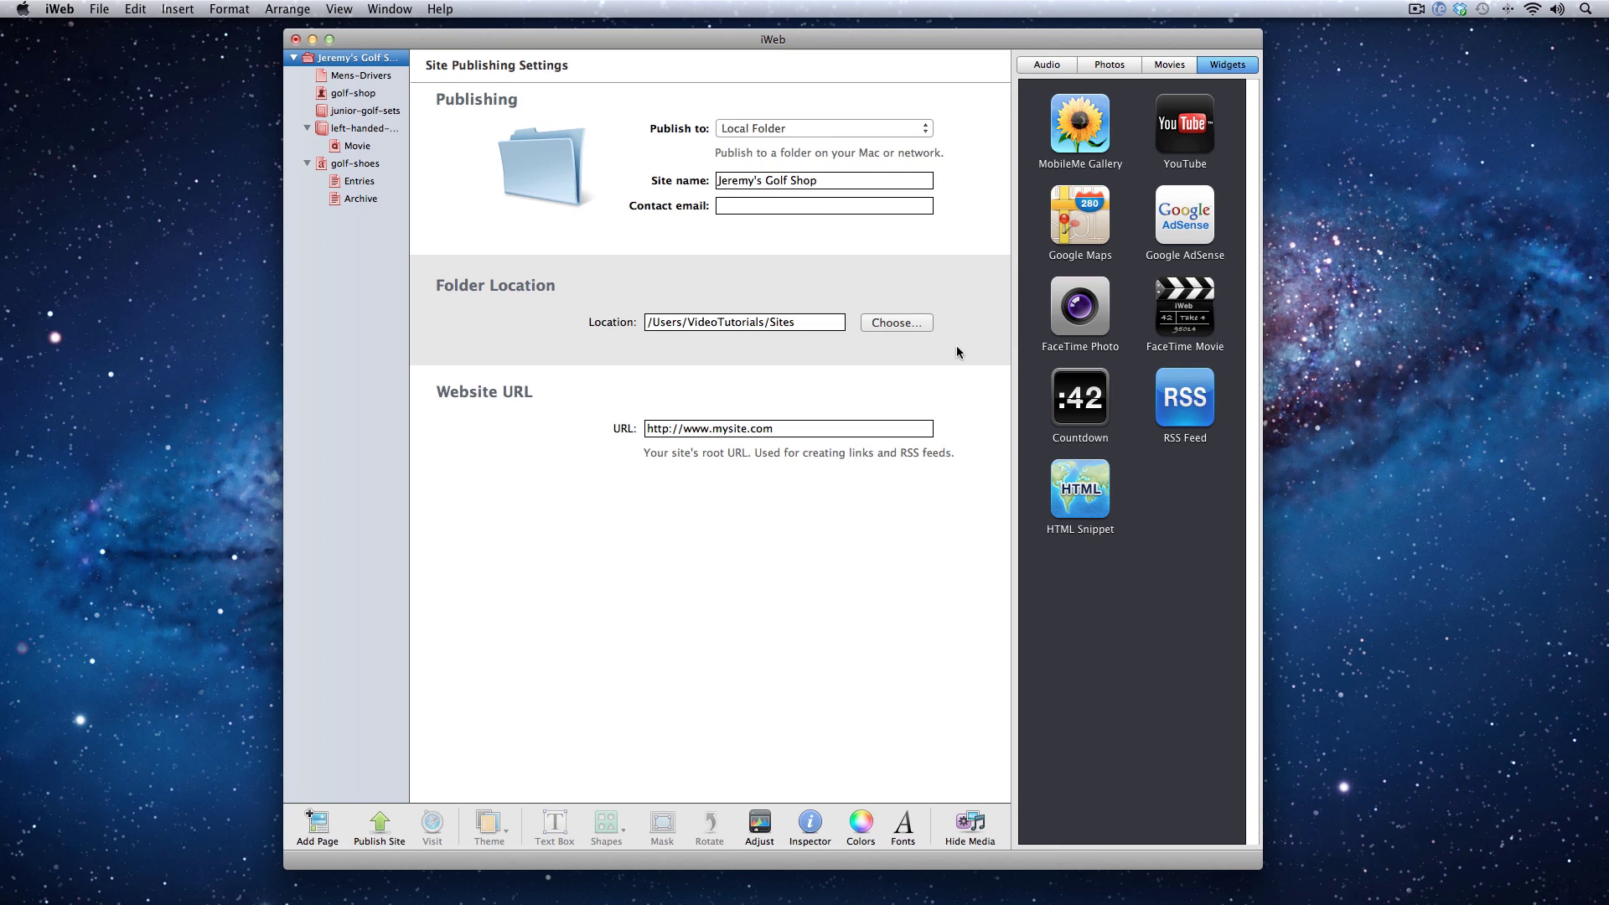
# Select the Jeremys_Golf_Shop folder in iWeb SEO Tool's website dialog and choose it
pyautogui.click(101, 10)
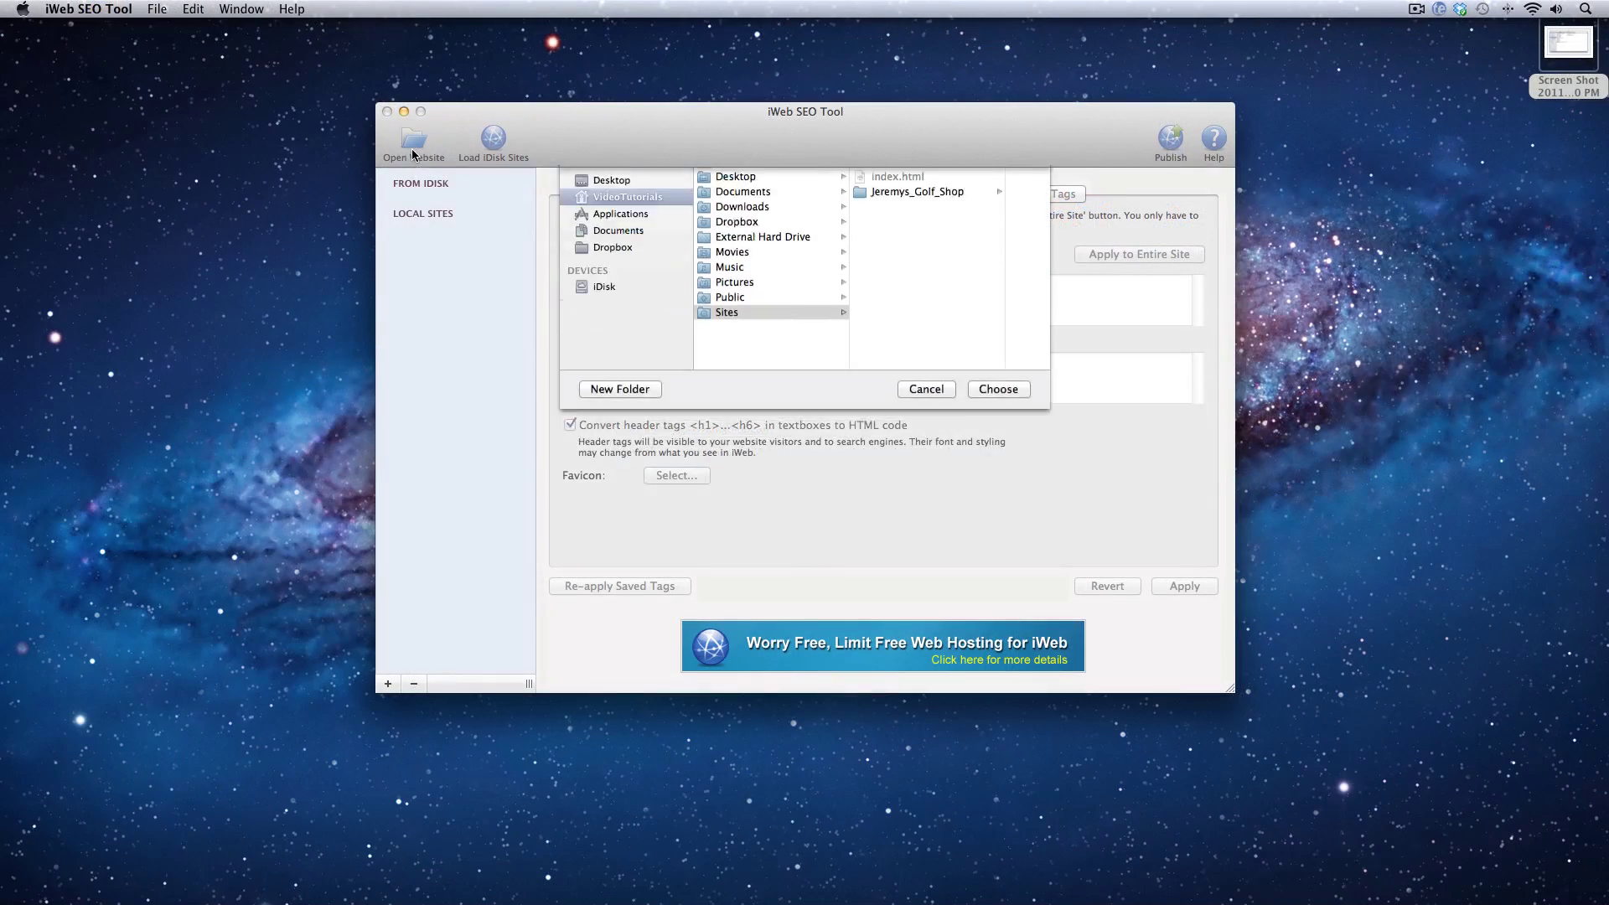
pyautogui.click(912, 269)
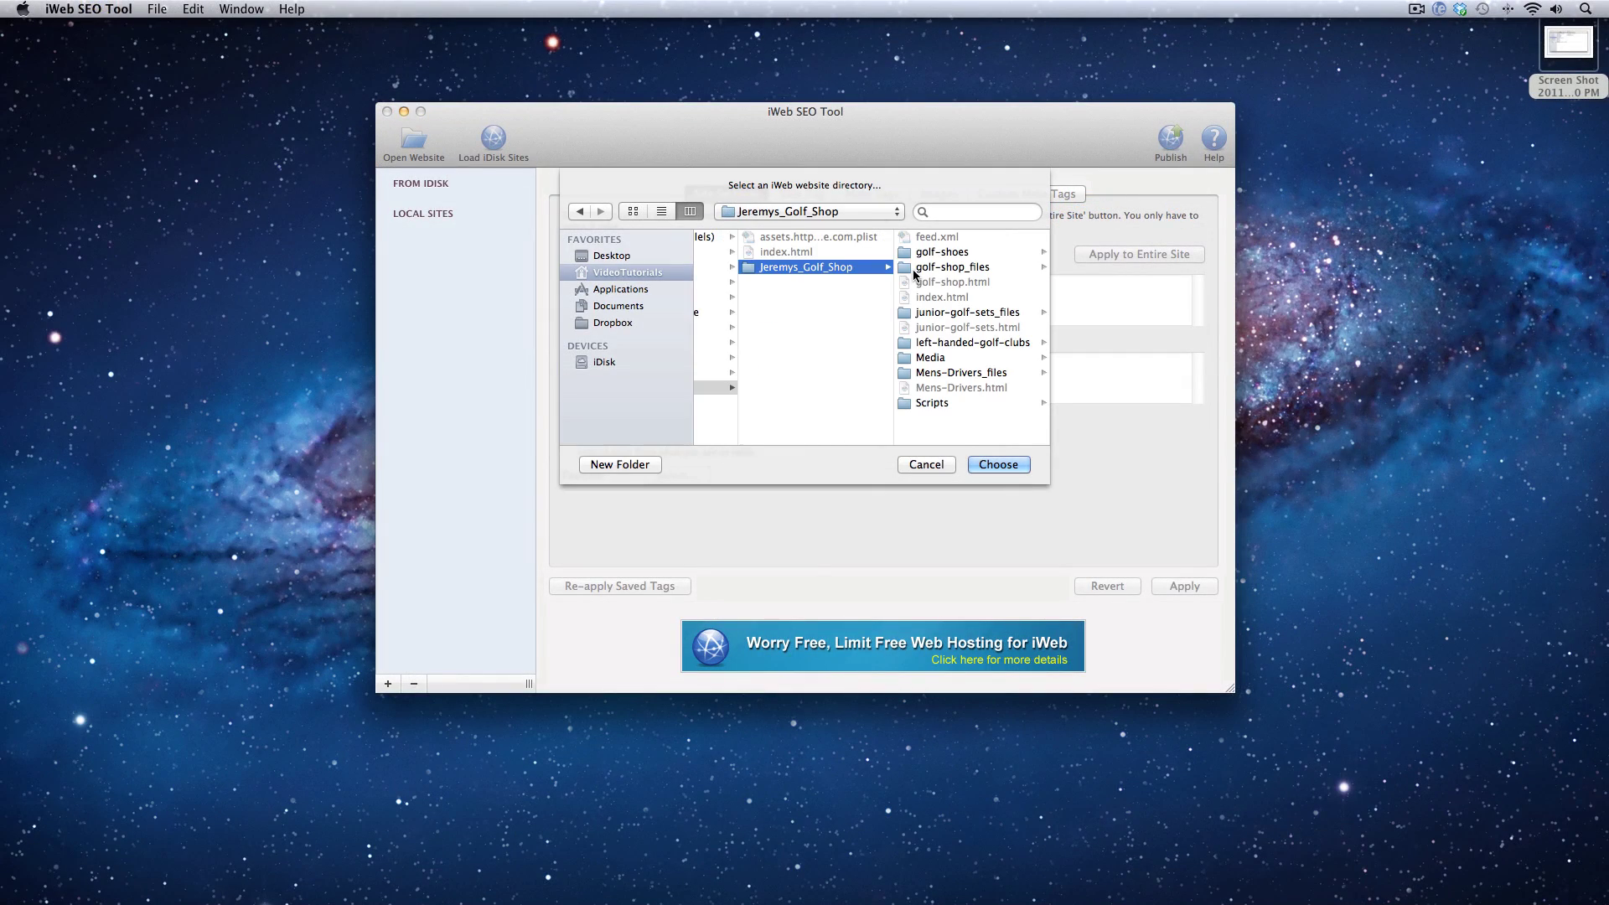
pyautogui.click(999, 464)
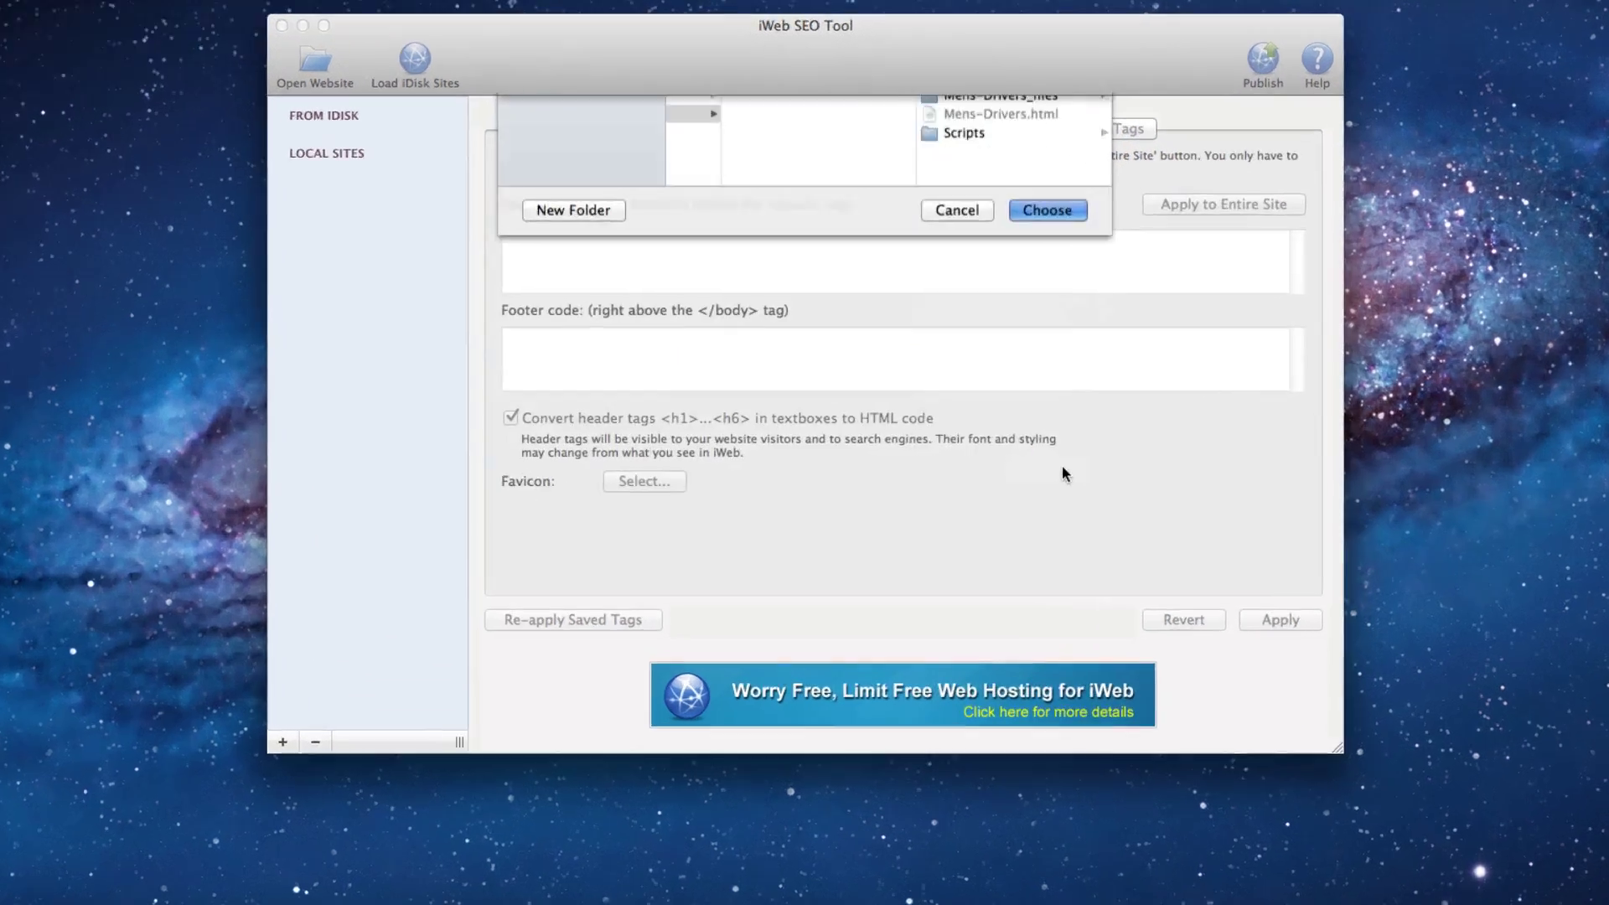